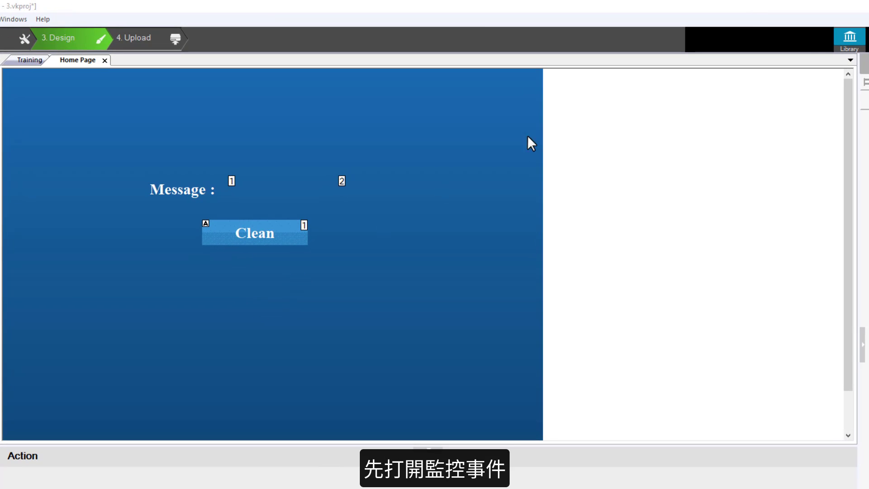
- Open the Test monitor event from the library and delete its condition that listens for the Hercules Ethernet message
{"action": "left_click", "coordinate": [848, 46]}
{"action": "left_click", "coordinate": [800, 125]}
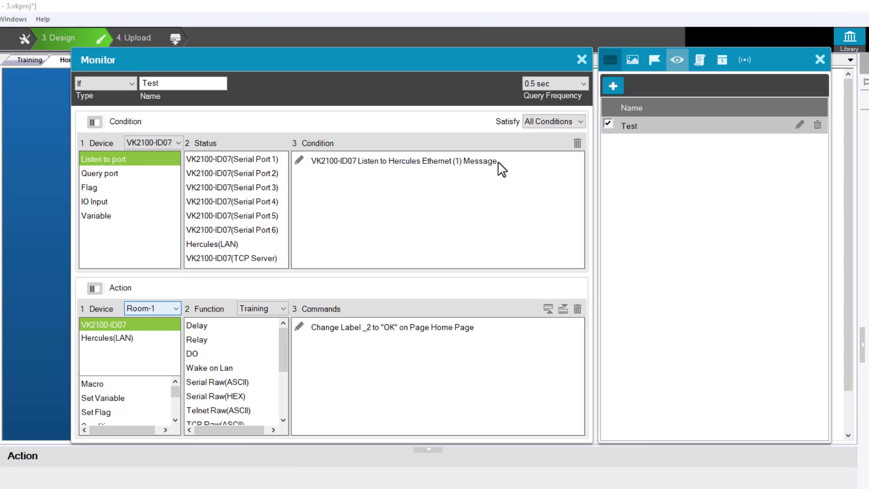
{"action": "left_click", "coordinate": [498, 179]}
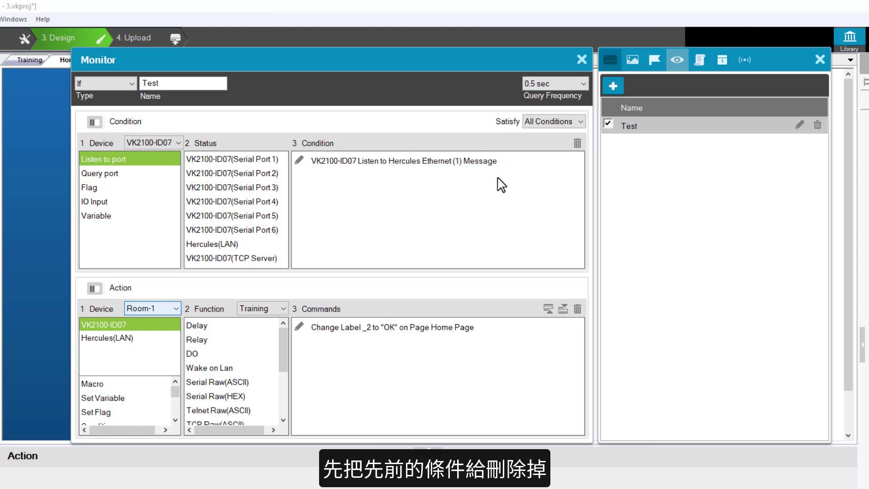
{"action": "left_click", "coordinate": [498, 161]}
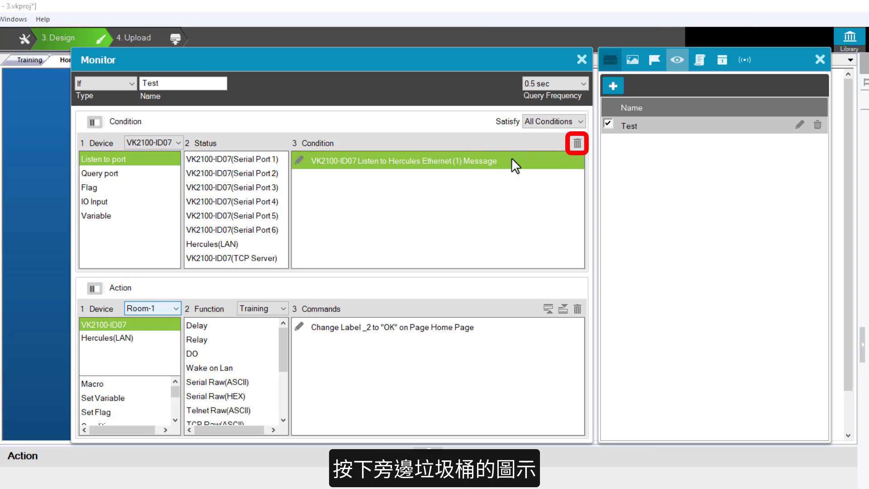
{"action": "left_click", "coordinate": [575, 144]}
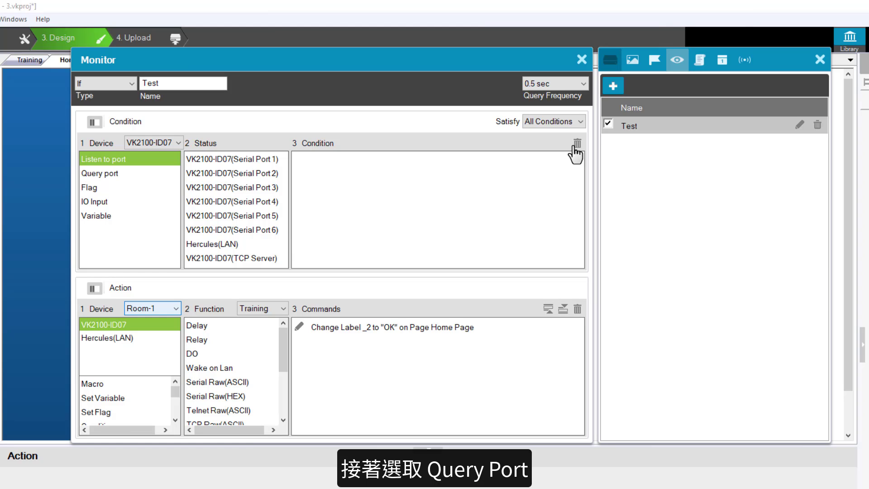
- Add a Query port condition for Hercules(LAN) to the Test monitor event
{"action": "left_click", "coordinate": [158, 172]}
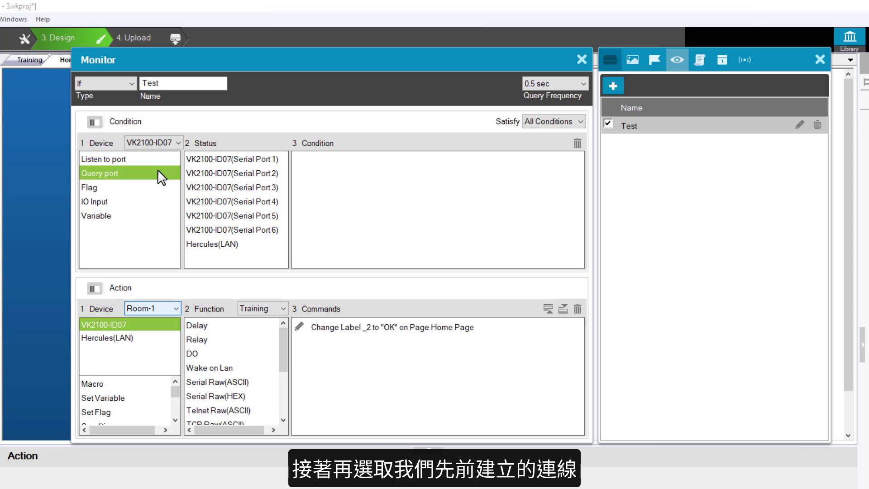
{"action": "left_click", "coordinate": [262, 247]}
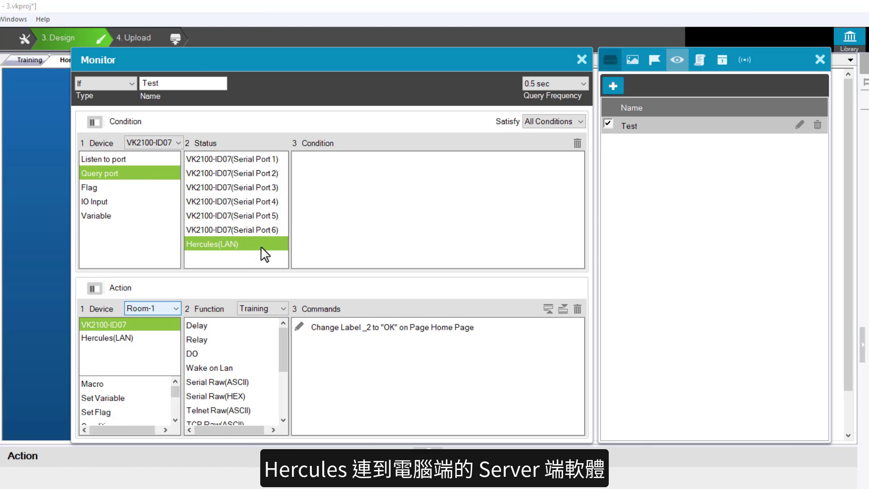
{"action": "double_click", "coordinate": [261, 246]}
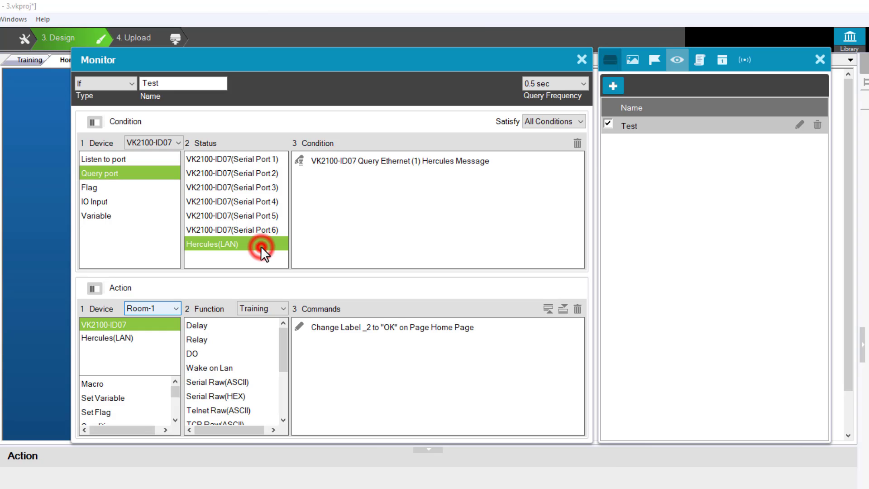
- Edit the Hercules query condition and enter ATEN as its ASCII query command
{"action": "double_click", "coordinate": [365, 167]}
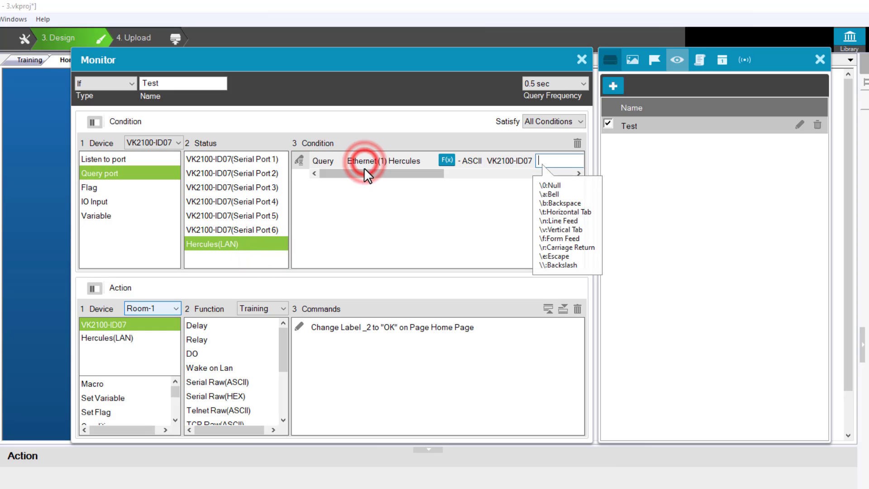
{"action": "left_click_drag", "start_coordinate": [363, 173], "coordinate": [417, 178]}
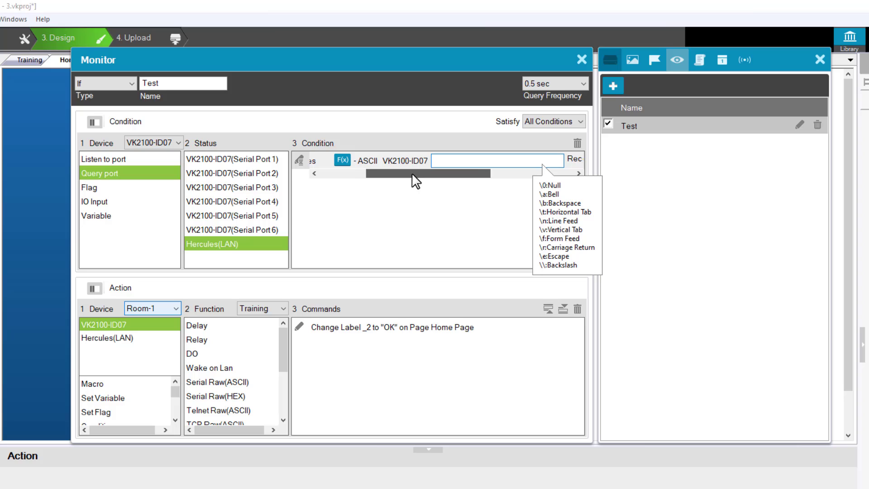
{"action": "left_click", "coordinate": [442, 160]}
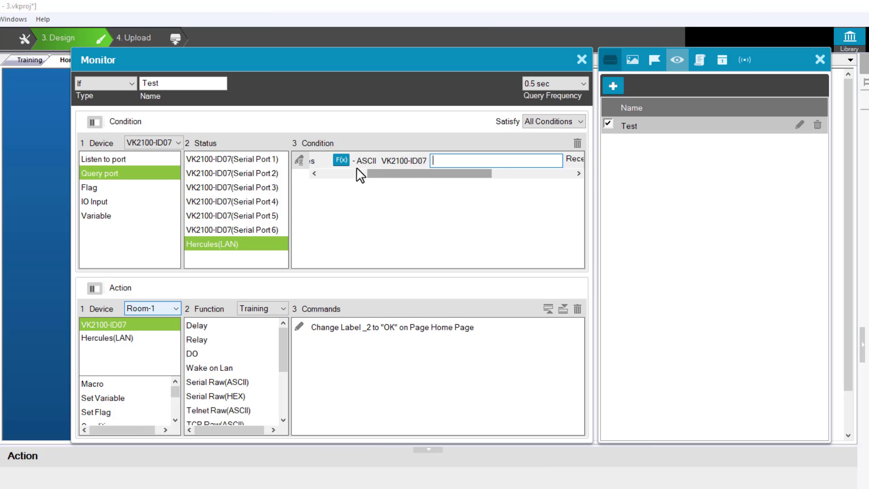
{"action": "left_click", "coordinate": [347, 156]}
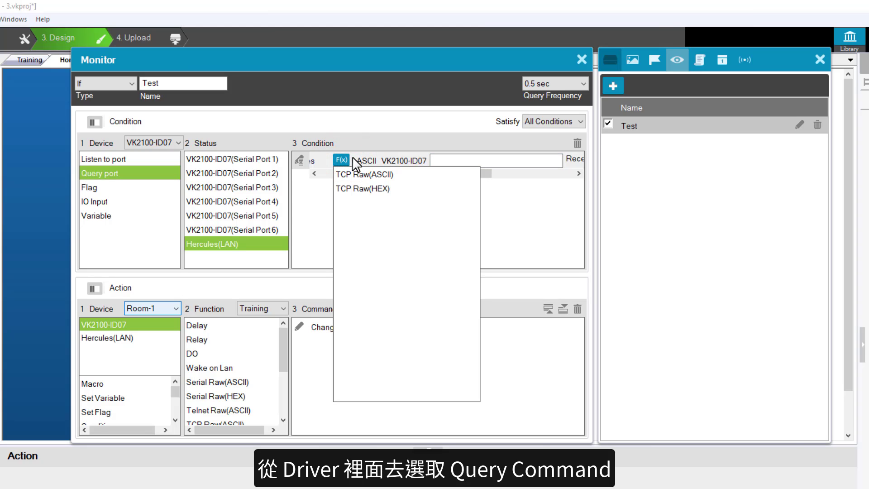
{"action": "left_click", "coordinate": [443, 158]}
{"action": "type", "text": "A"}
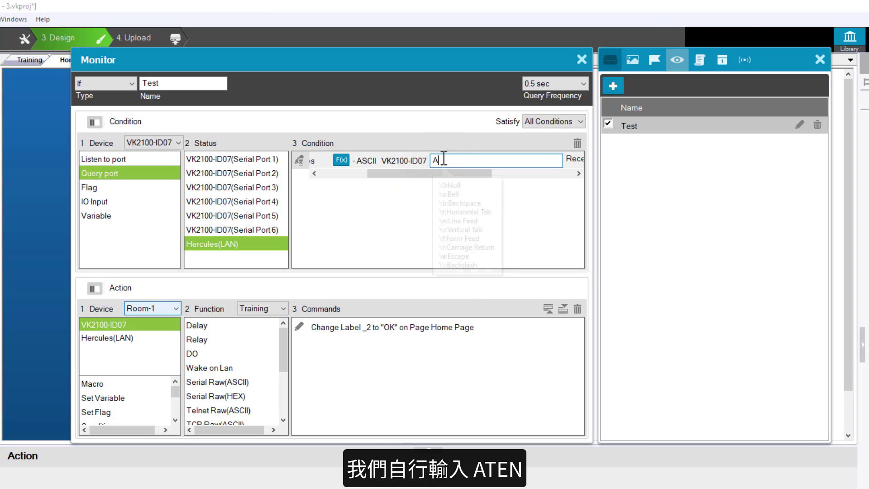
{"action": "type", "text": "TEN"}
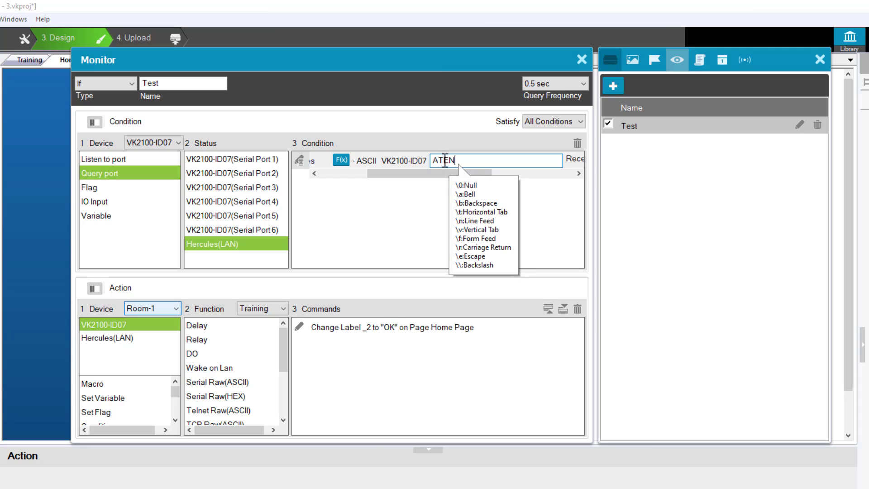
- Set the query condition's Receive Time to 2.00 sec
{"action": "left_click", "coordinate": [439, 174]}
{"action": "left_click_drag", "start_coordinate": [439, 174], "coordinate": [471, 173]}
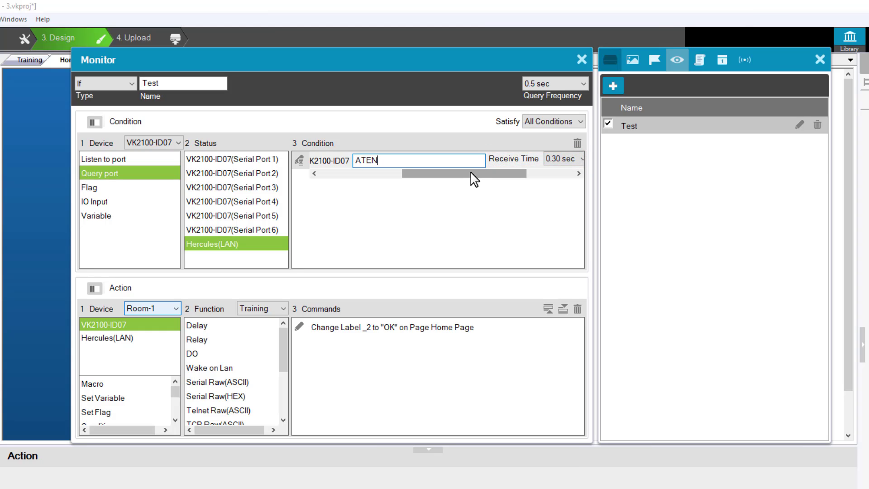
{"action": "left_click_drag", "start_coordinate": [470, 172], "coordinate": [481, 172]}
{"action": "left_click", "coordinate": [559, 159]}
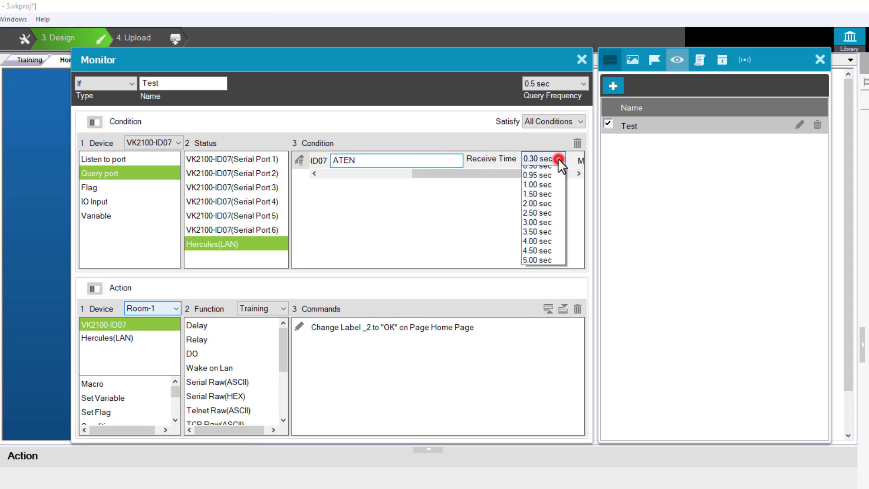
{"action": "left_click", "coordinate": [557, 367]}
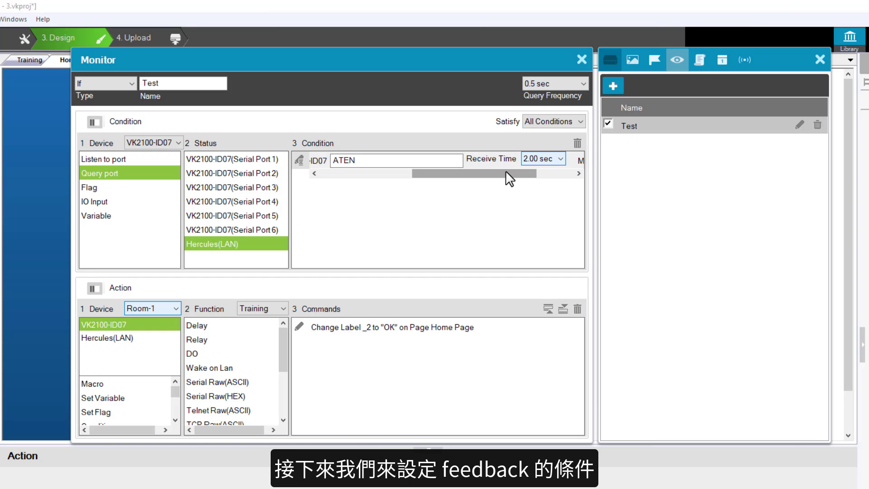
- Open the query condition's return message settings and change the format to HEX, accepting the removal of existing settings
{"action": "left_click_drag", "start_coordinate": [506, 170], "coordinate": [562, 176]}
{"action": "left_click", "coordinate": [571, 159]}
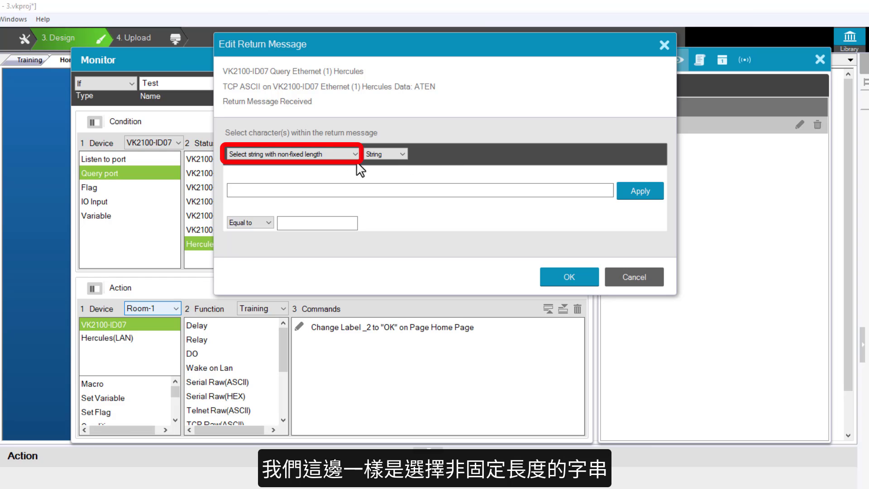
{"action": "left_click", "coordinate": [403, 154]}
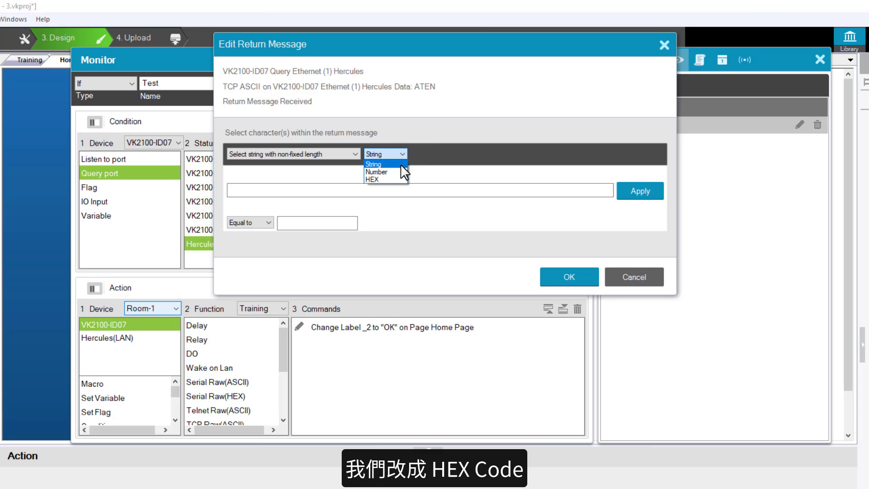
{"action": "left_click", "coordinate": [400, 176]}
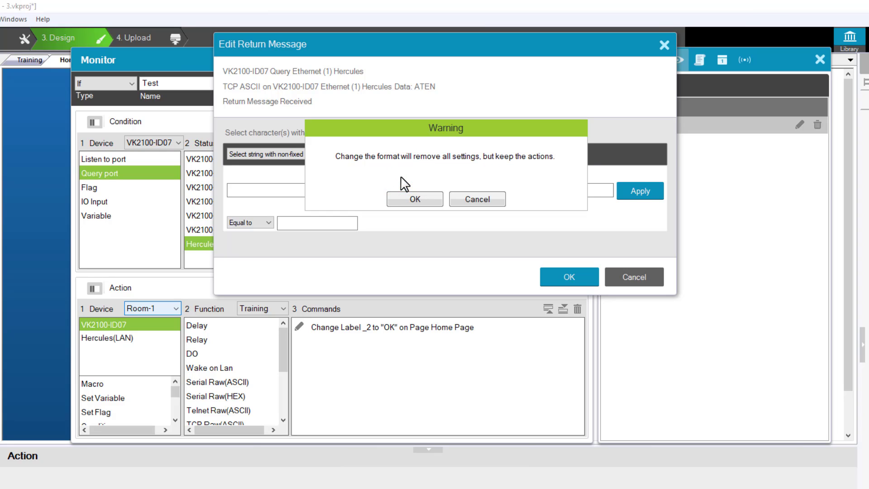
{"action": "left_click", "coordinate": [428, 199]}
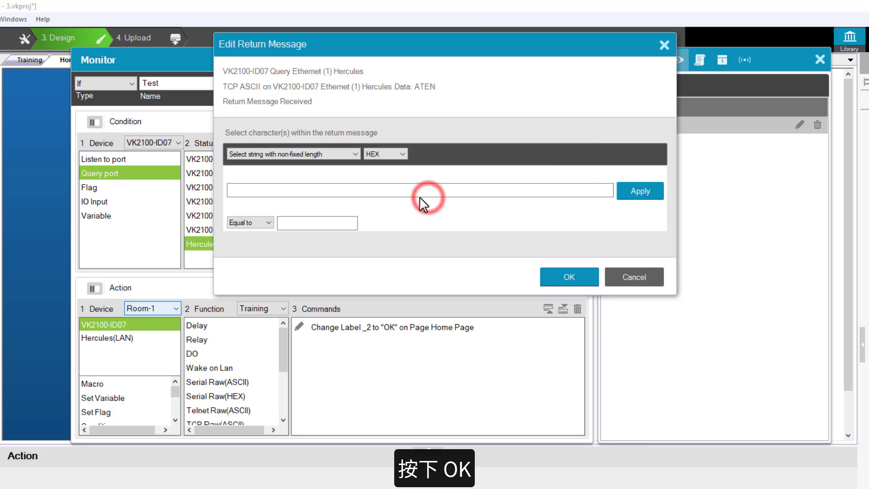
{"action": "left_click", "coordinate": [362, 191]}
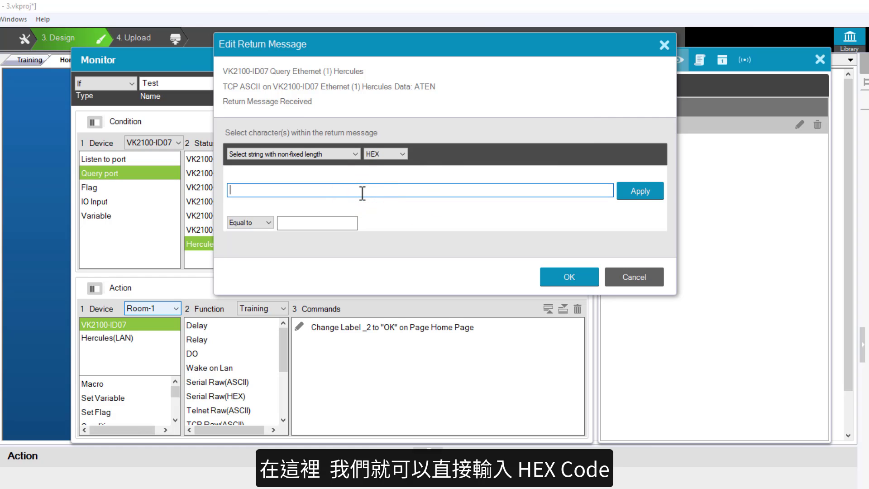
{"action": "type", "text": "02 31 32 33 03"}
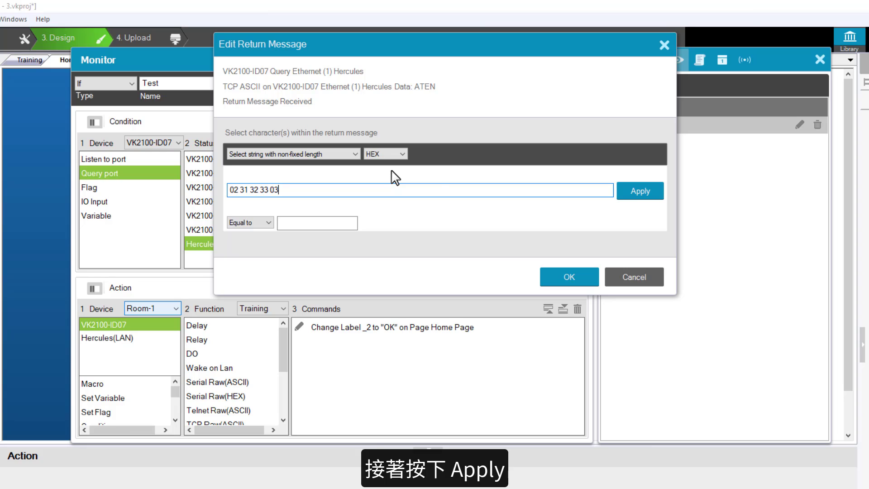
{"action": "left_click", "coordinate": [657, 189]}
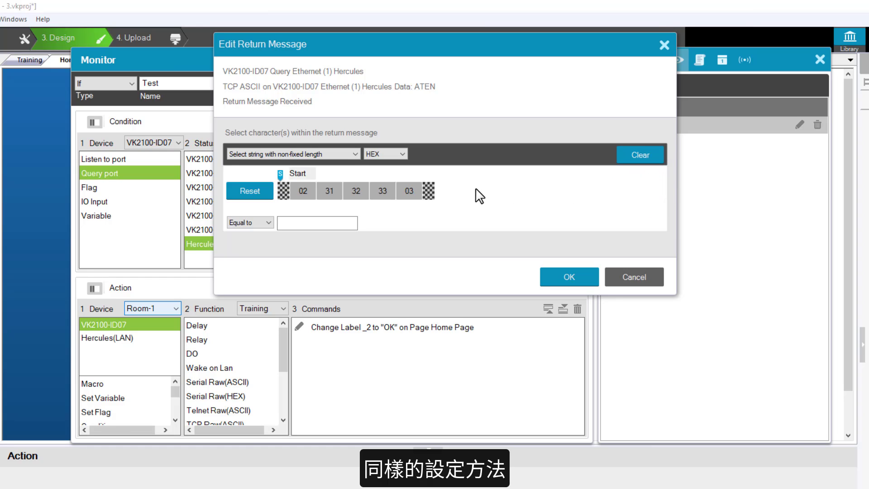
{"action": "left_click", "coordinate": [304, 190]}
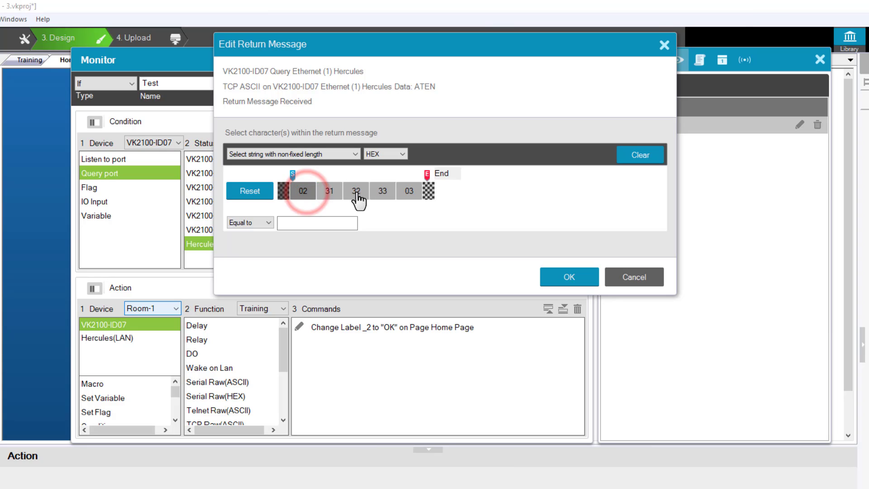
{"action": "left_click", "coordinate": [408, 191]}
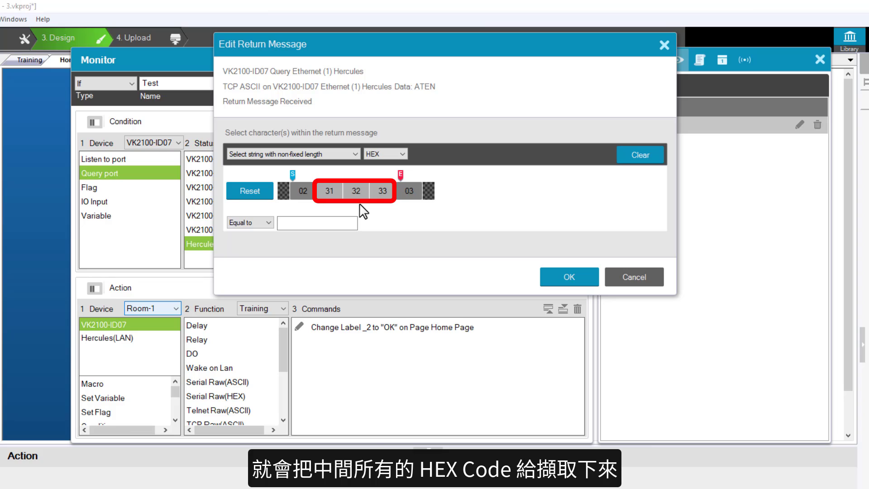
- Require the extracted return string to be Equal to 31 32 33 and accept the return message settings
{"action": "left_click", "coordinate": [295, 223]}
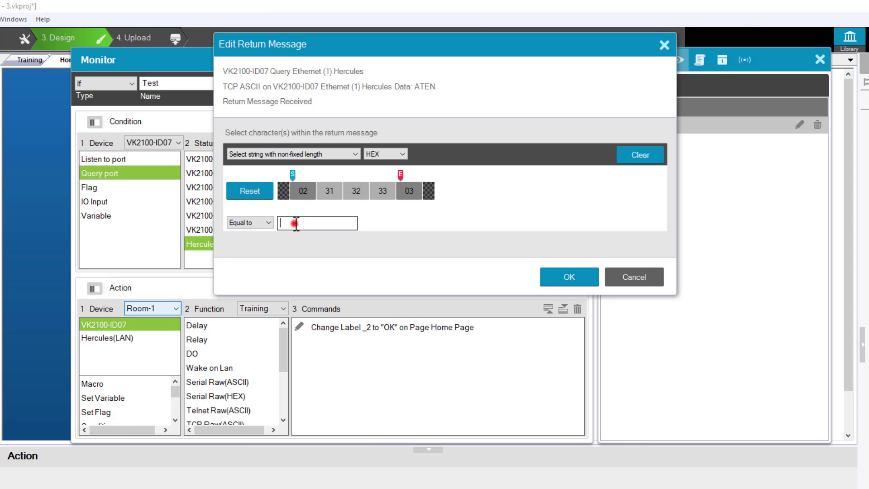
{"action": "left_click", "coordinate": [268, 223]}
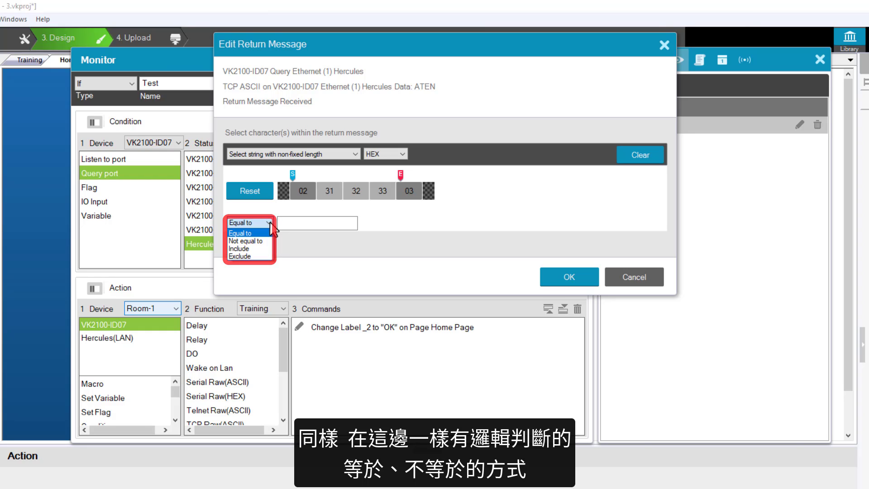
{"action": "left_click", "coordinate": [289, 222]}
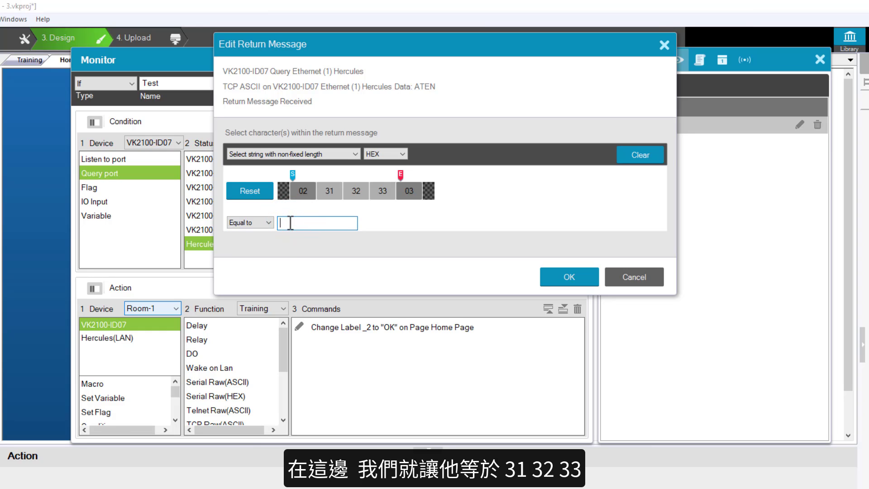
{"action": "type", "text": "31 32 33"}
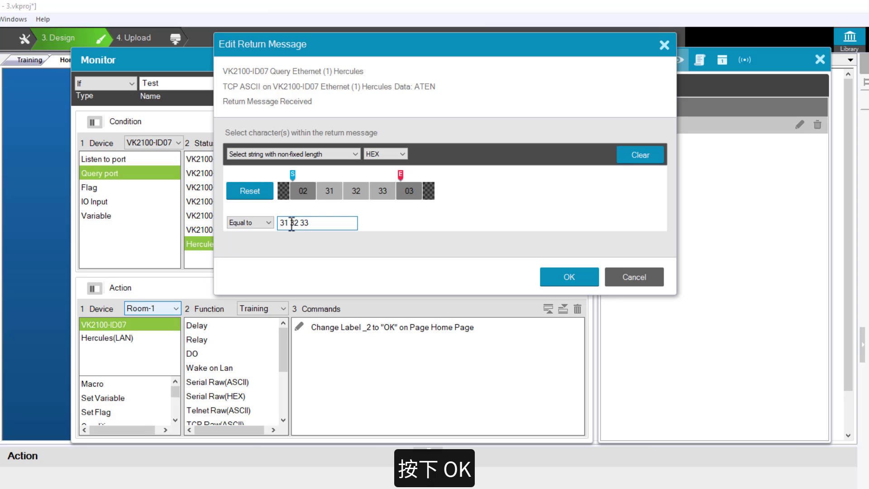
{"action": "left_click", "coordinate": [562, 276]}
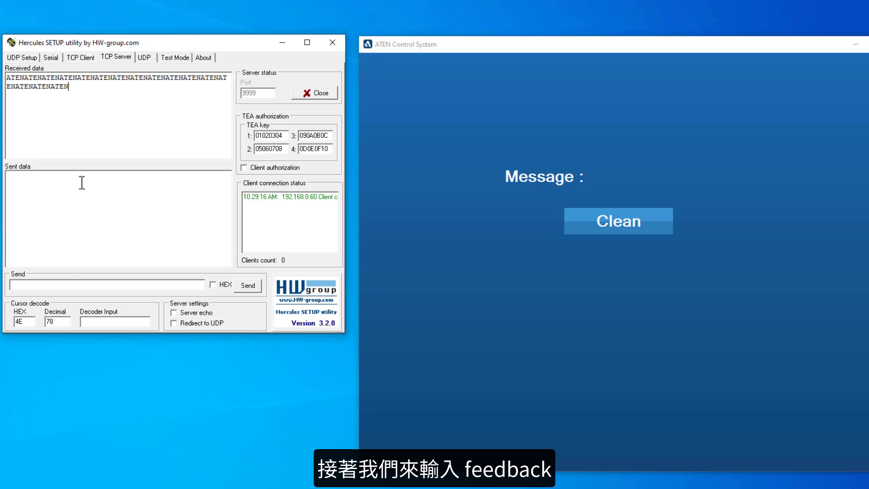
{"action": "left_click", "coordinate": [68, 283]}
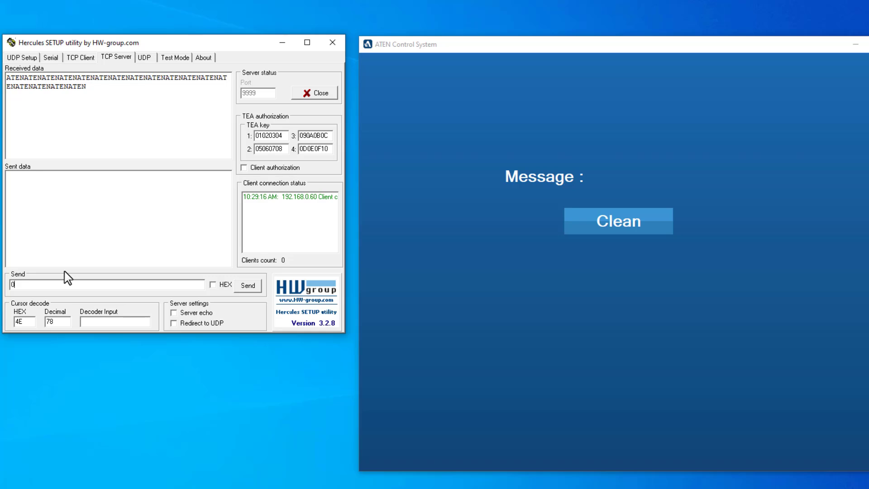
{"action": "type", "text": "02 31 32 33 03"}
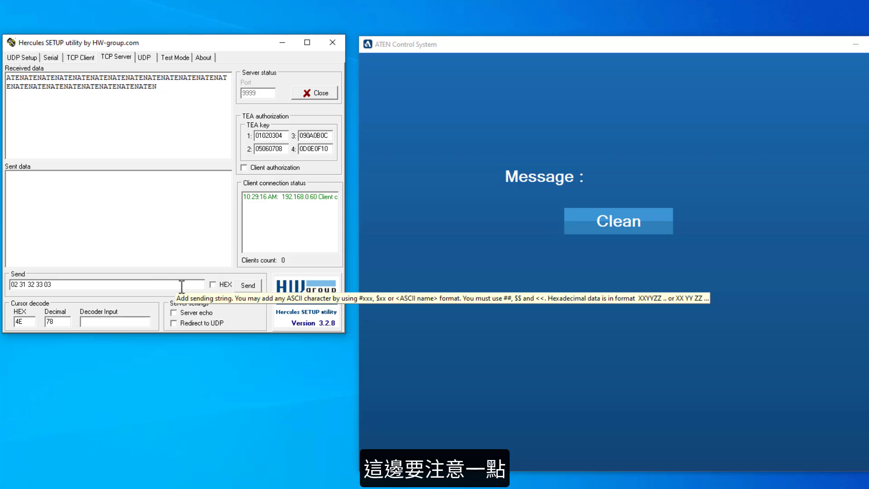
{"action": "left_click", "coordinate": [212, 285]}
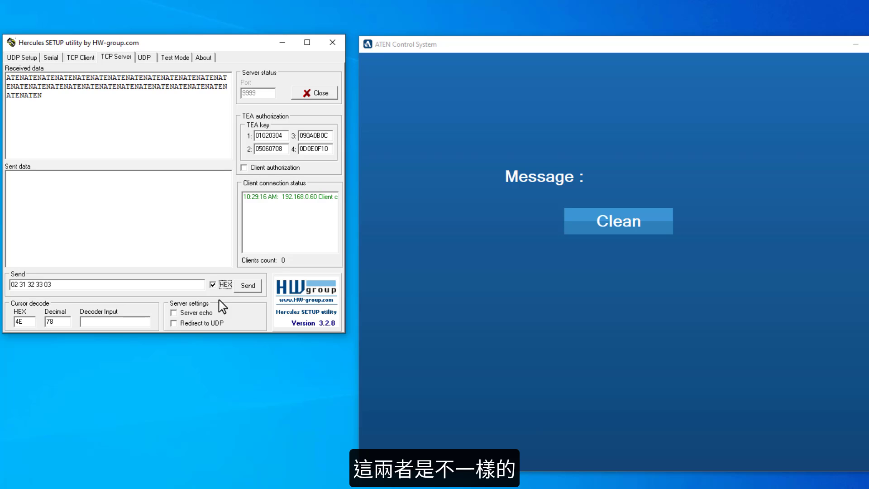
{"action": "left_click", "coordinate": [254, 289]}
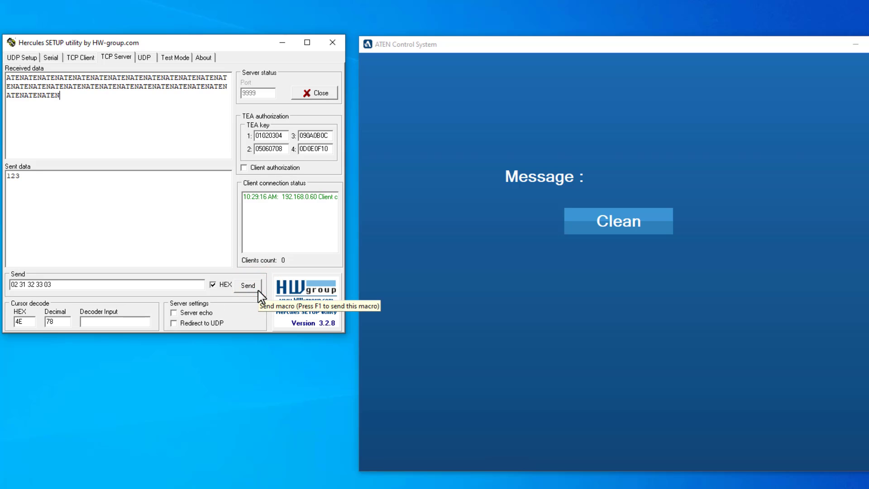